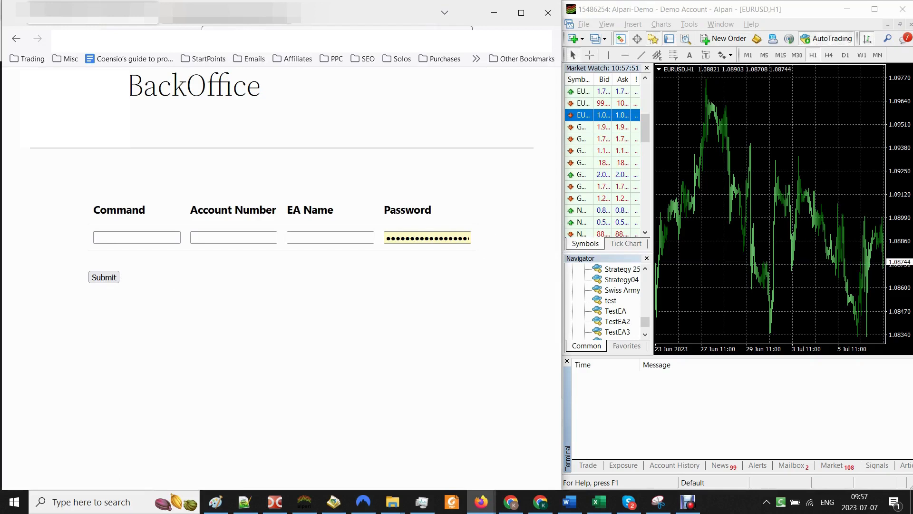
Step: After glancing at the ValidateEaV01 table, attach TestEA3 to the EURUSD chart with default settings
click(204, 15)
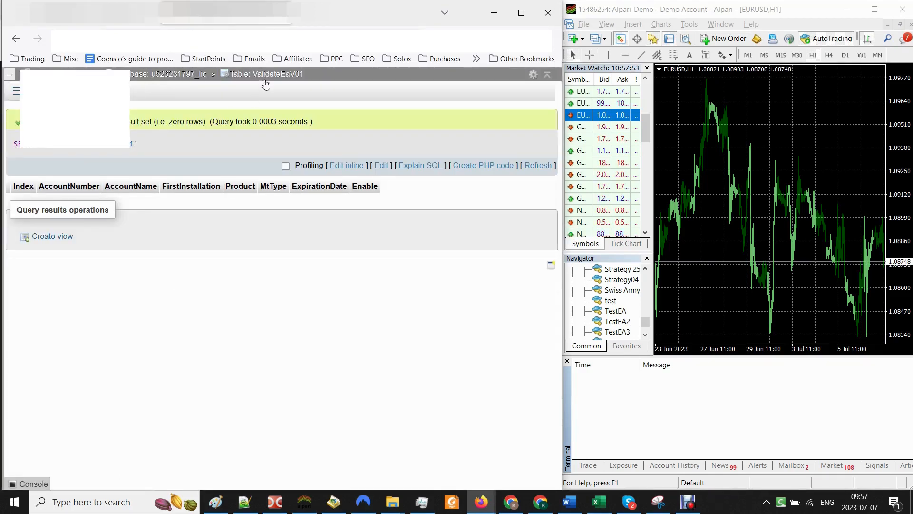
click(95, 12)
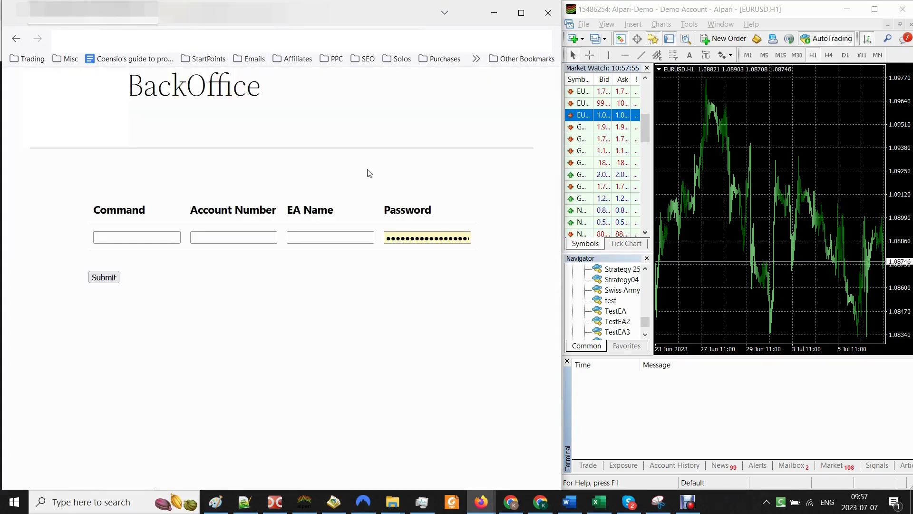
click(772, 161)
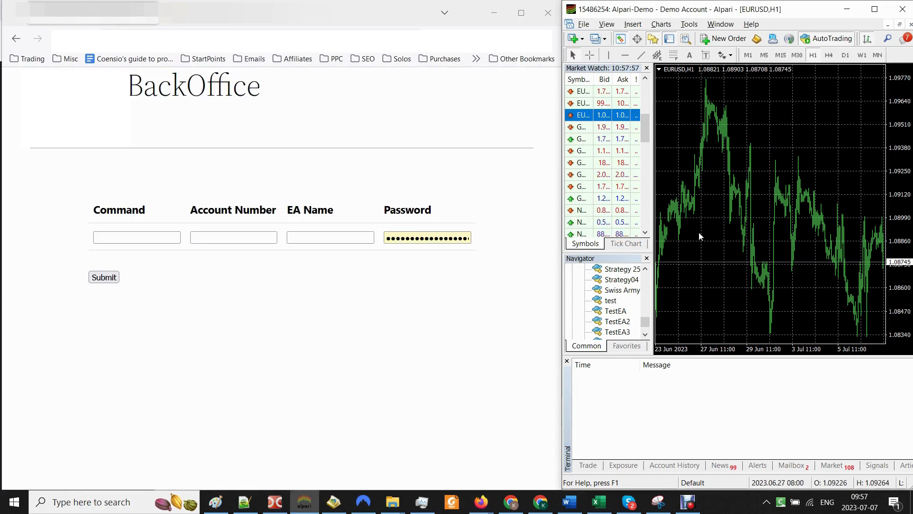
click(626, 332)
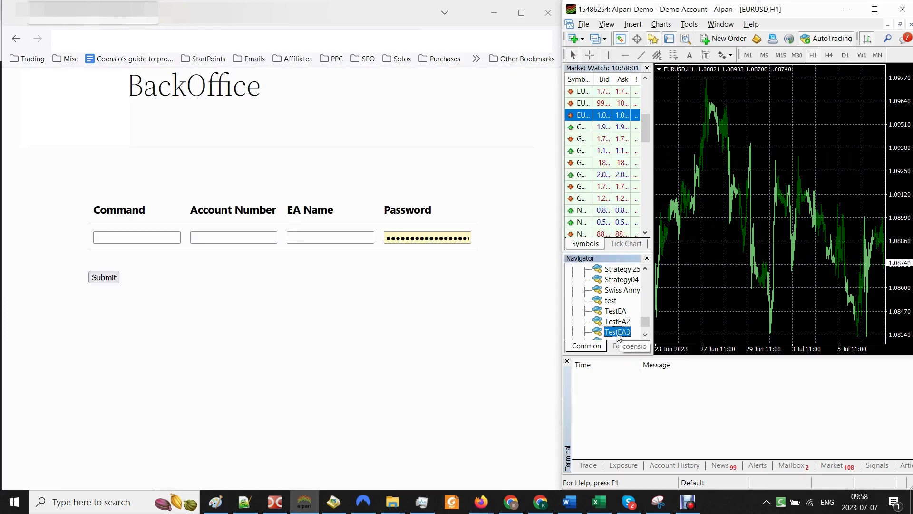
drag(611, 335, 783, 215)
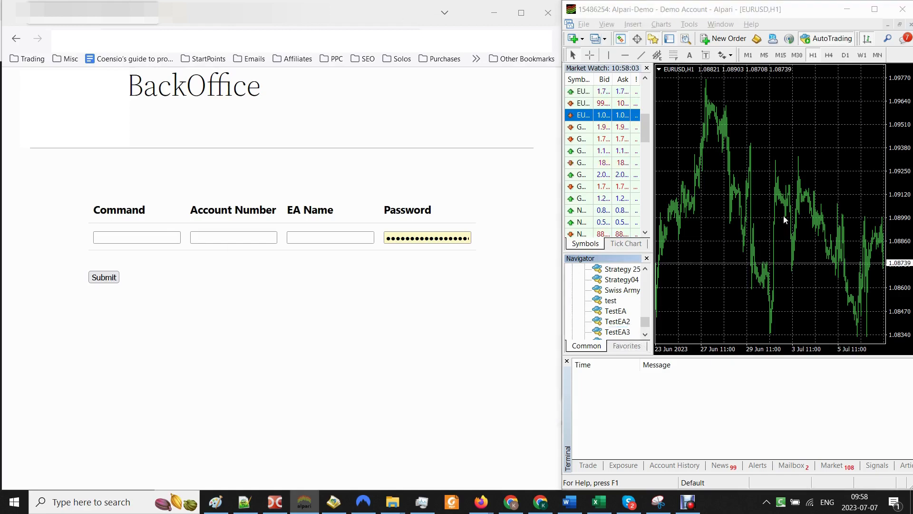
click(274, 38)
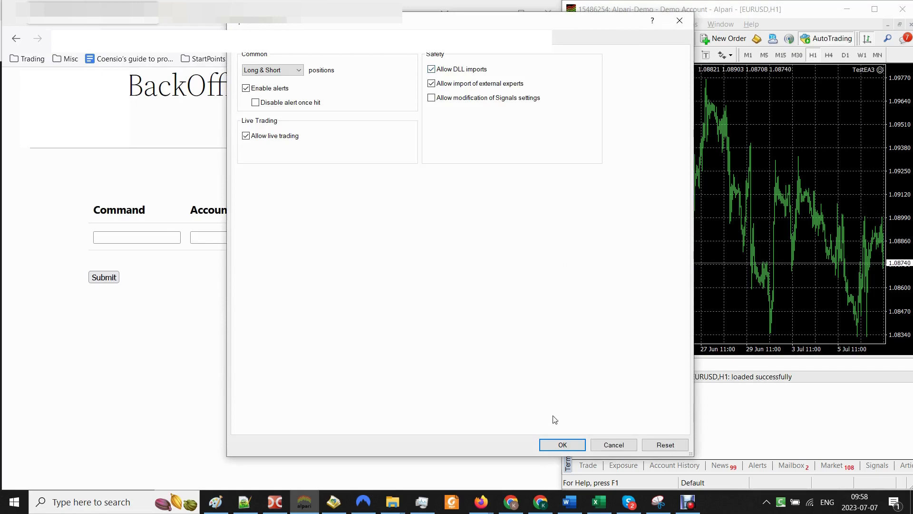
click(561, 444)
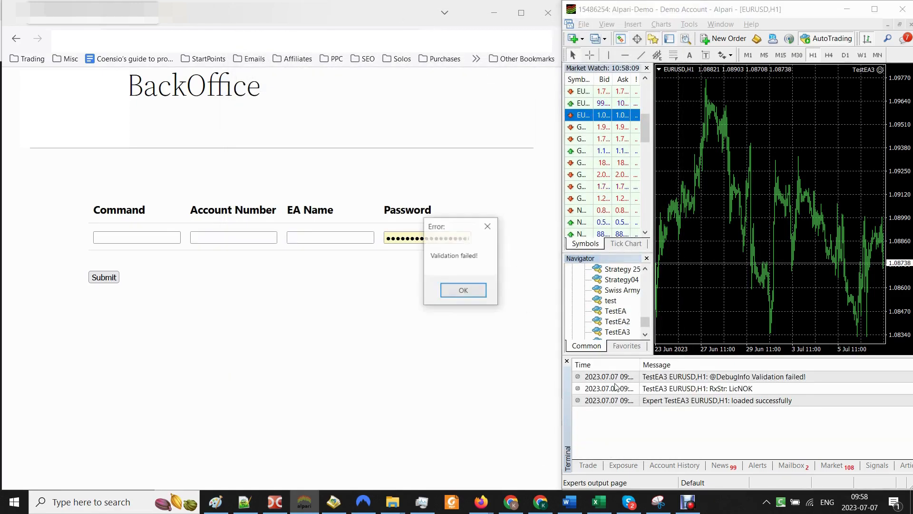
Step: Dismiss the 'Validation failed' error and review the LicNOK, initialization failed and uninit reason 8 log entries
drag(444, 228, 719, 195)
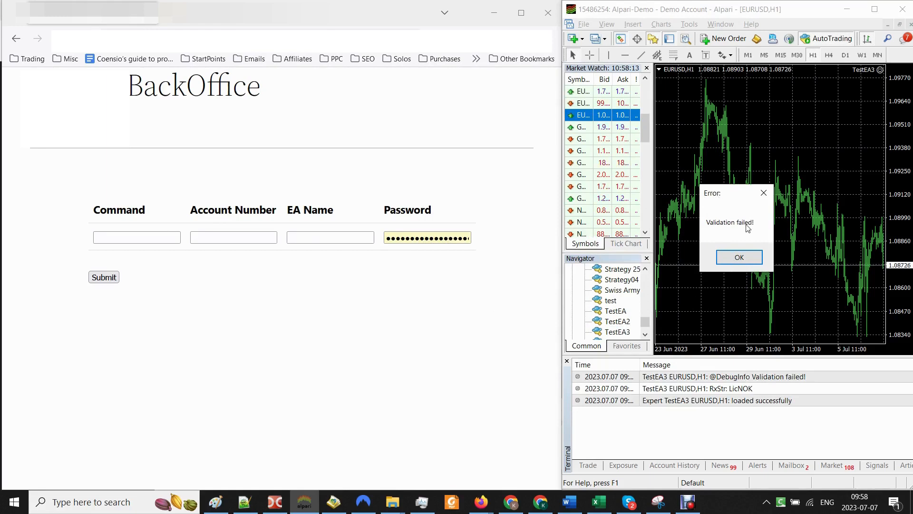
click(744, 390)
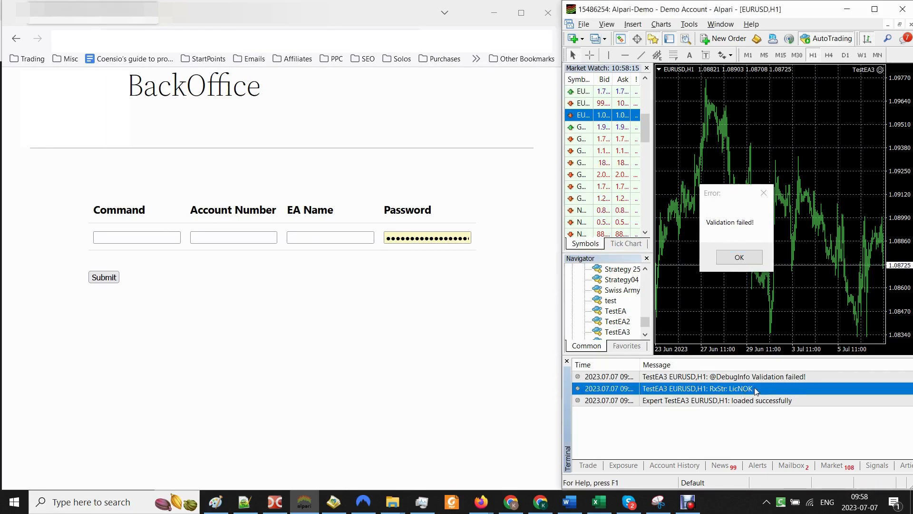
click(772, 380)
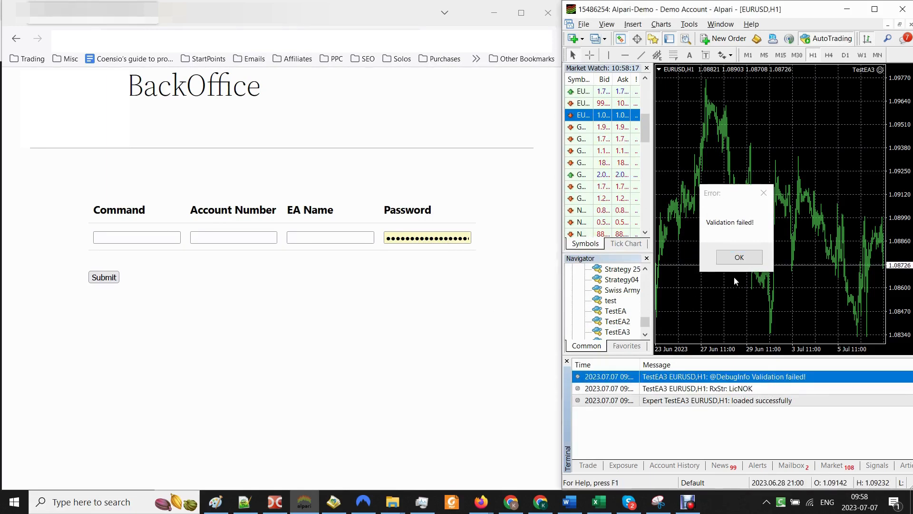
click(738, 259)
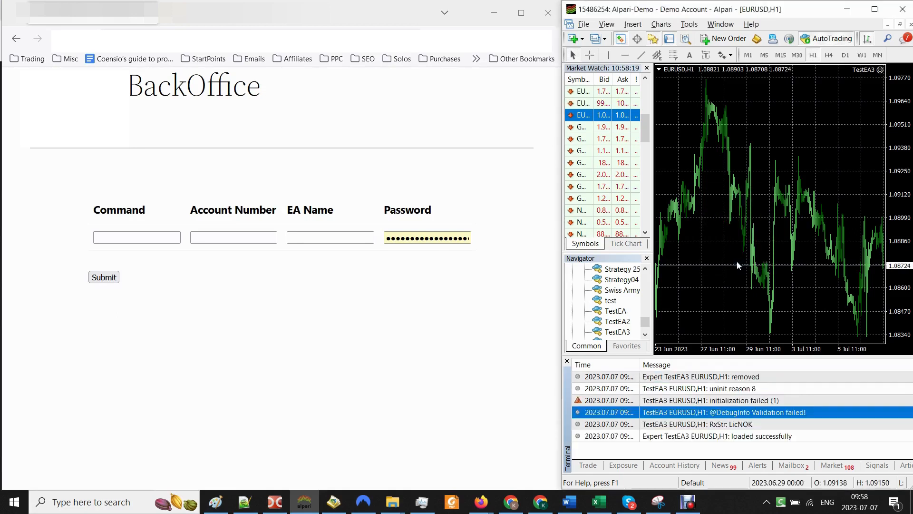
click(736, 401)
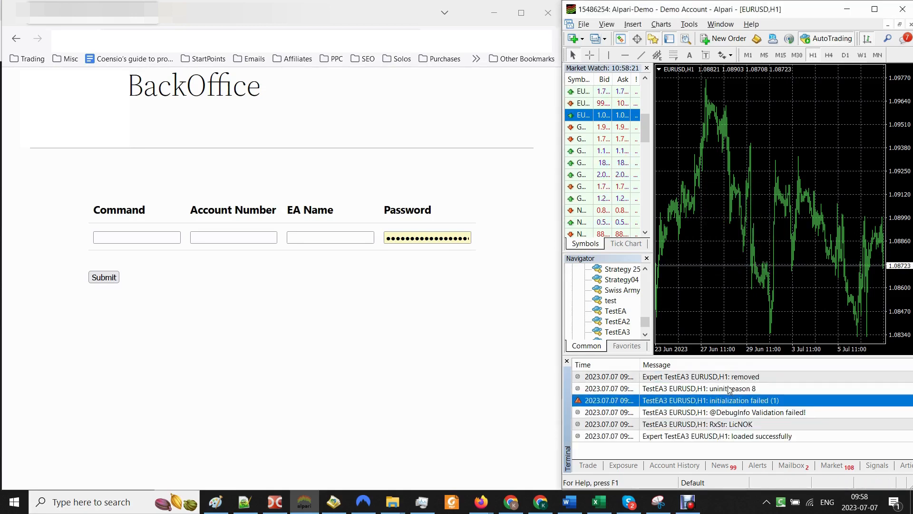
click(730, 389)
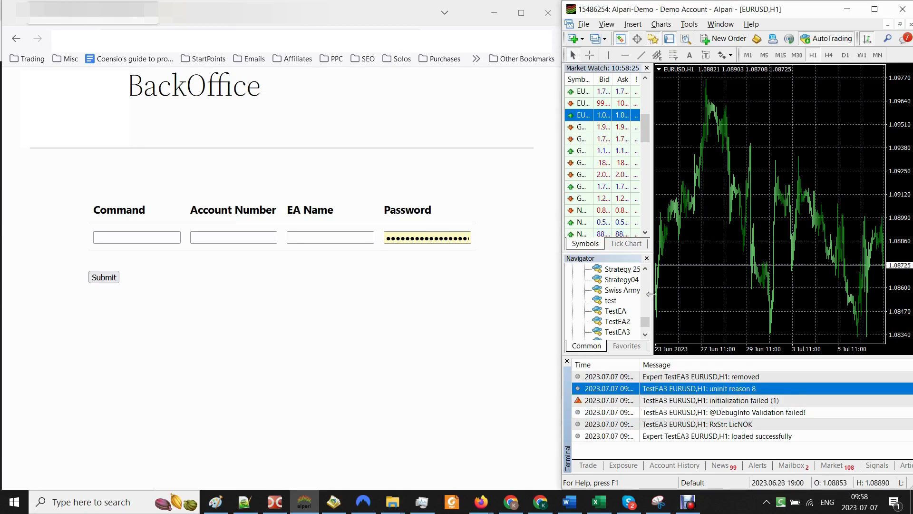
Step: Set the Command field to AddNewNr and paste in the trading account number
click(621, 332)
click(251, 338)
click(107, 237)
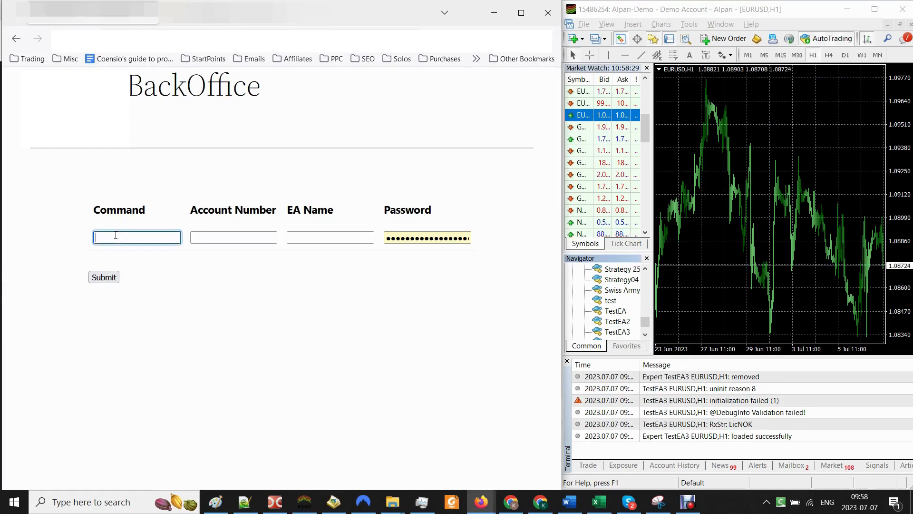
text(Add)
key(Down)
key(Return)
click(228, 239)
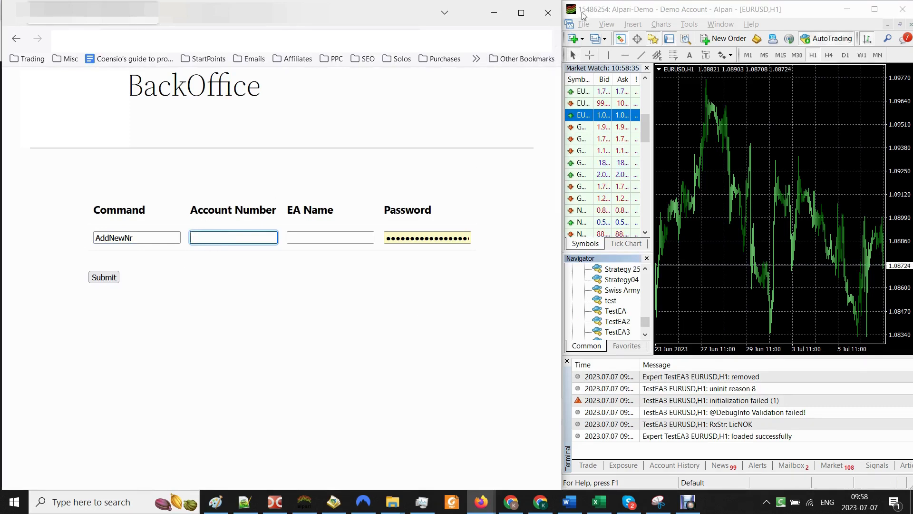
click(202, 244)
click(204, 248)
drag(227, 238, 184, 238)
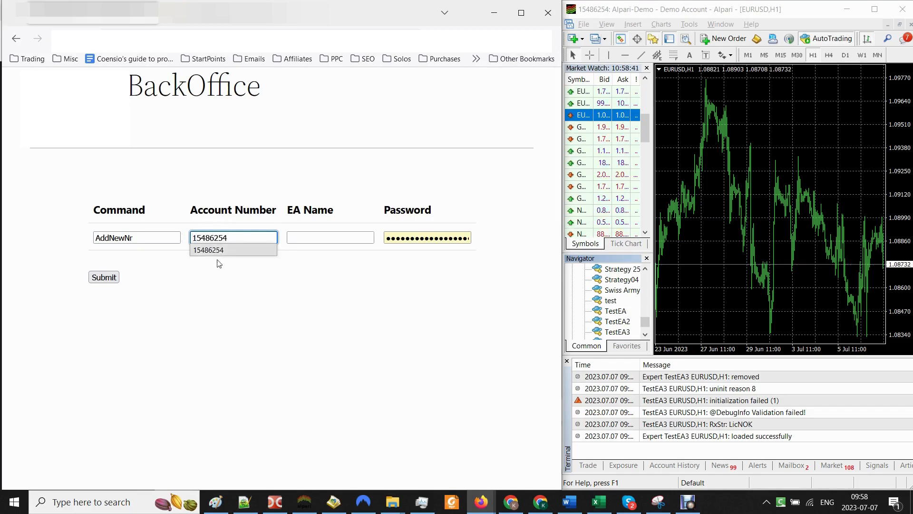
click(220, 264)
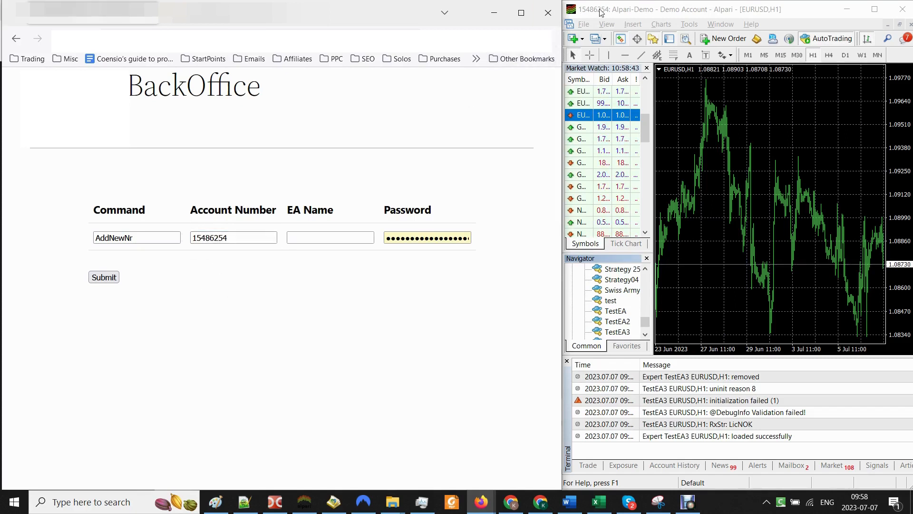
Step: Enter EA name TestEA3 and the account password, submit the form, and decline saving the login
click(313, 236)
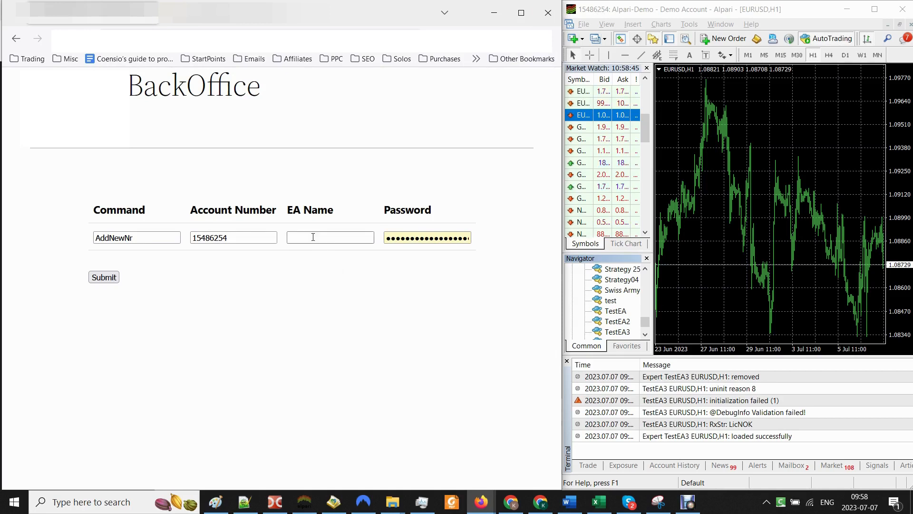
click(313, 237)
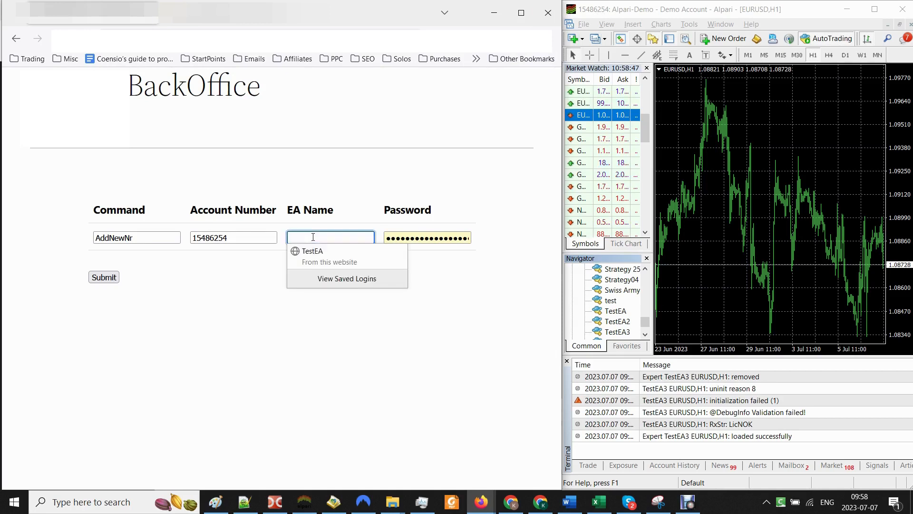
text(TestEA3)
click(397, 240)
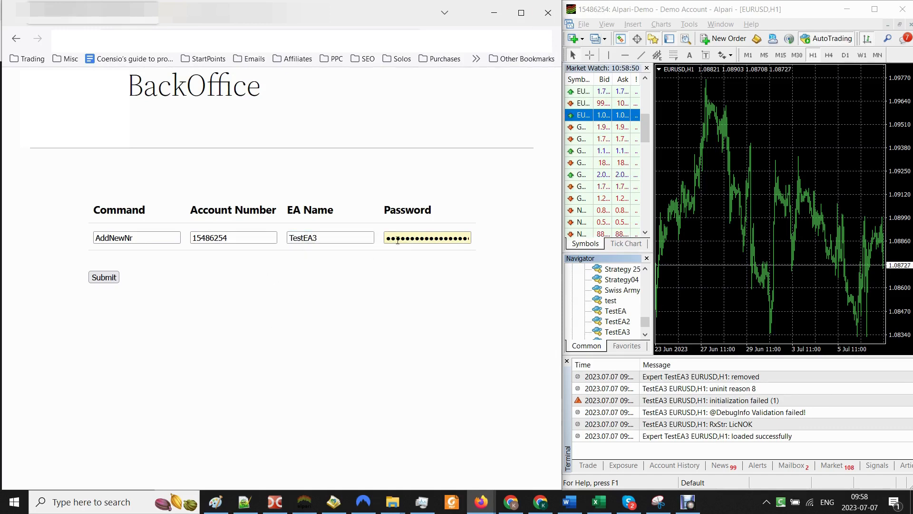
double_click(437, 236)
key(BackSpace)
key(ctrl+v)
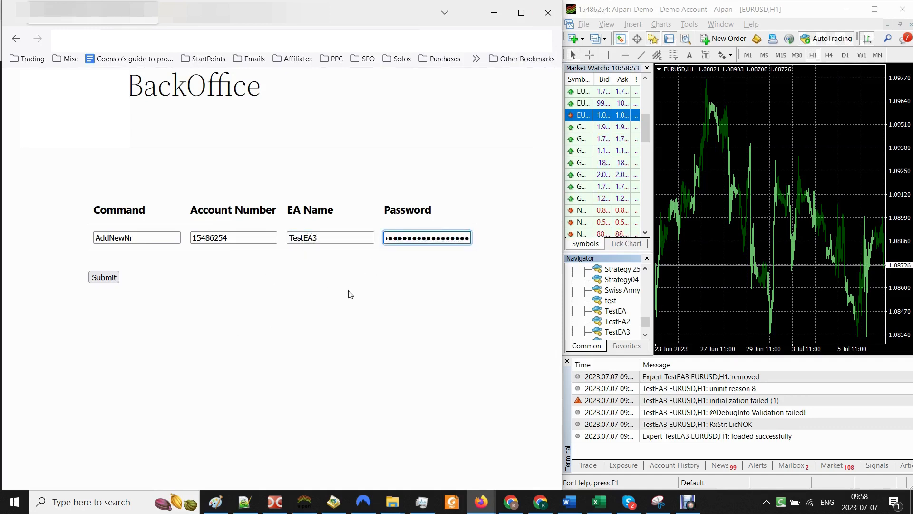
click(337, 299)
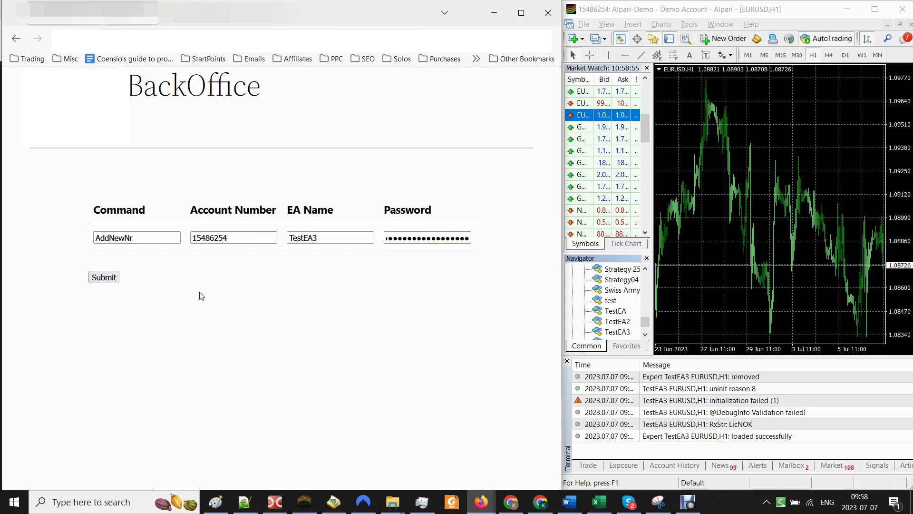
click(103, 276)
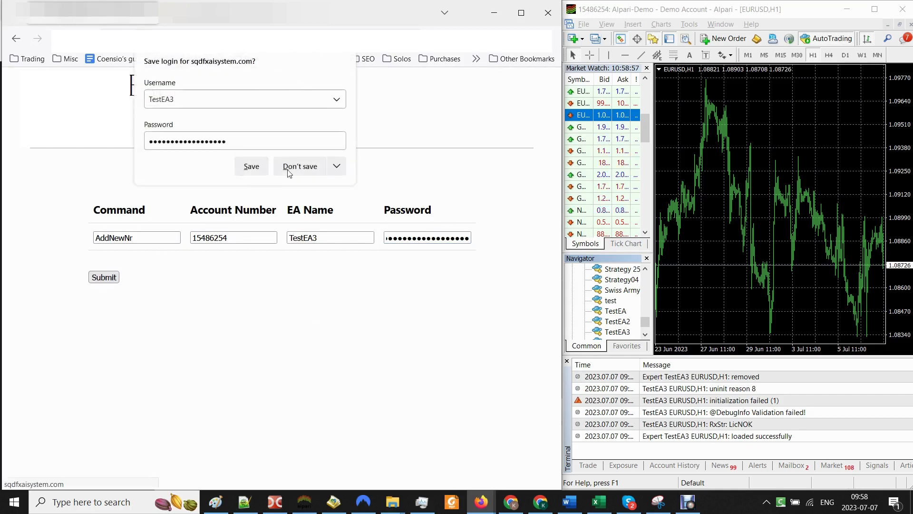
click(288, 171)
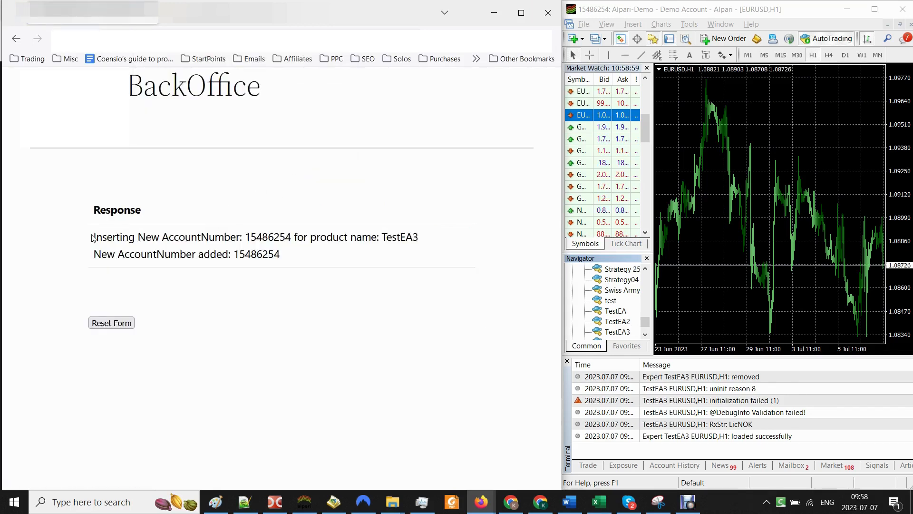
Step: Read the BackOffice confirmation, then reload the ValidateEaV01 table in phpMyAdmin
drag(94, 237, 284, 255)
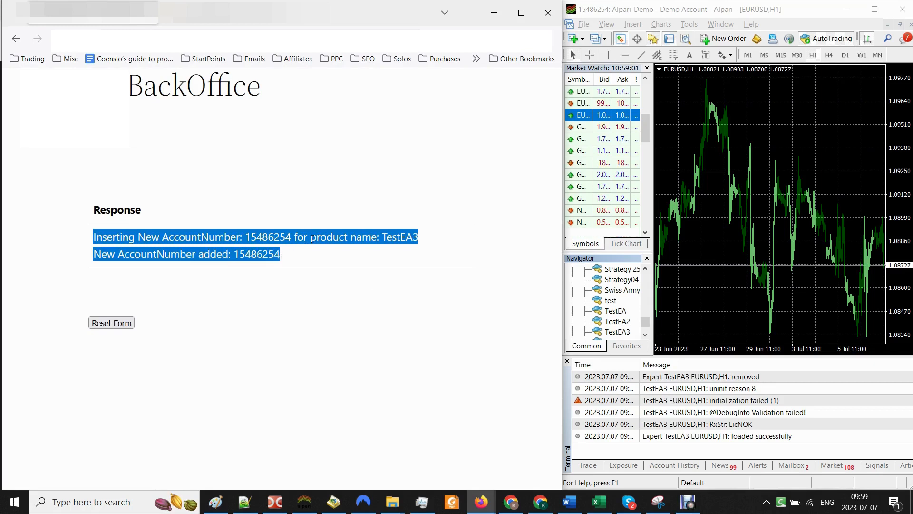
click(241, 299)
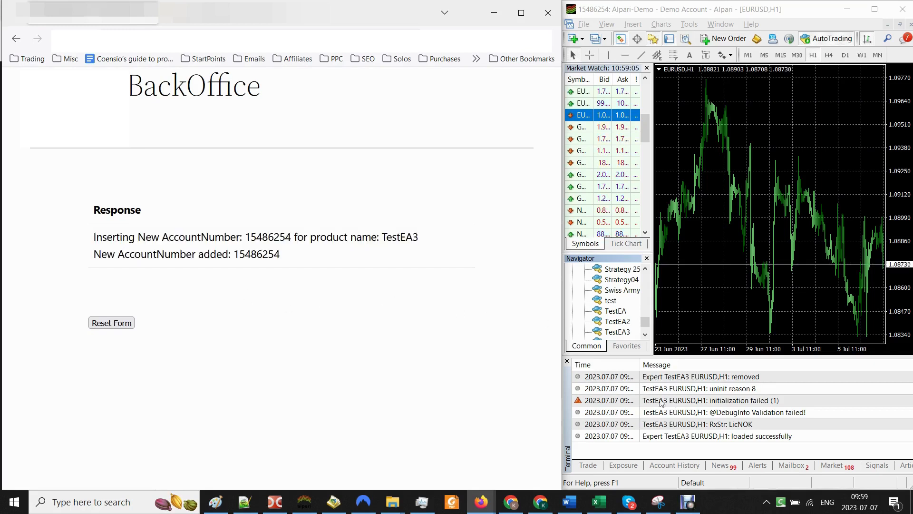
click(200, 16)
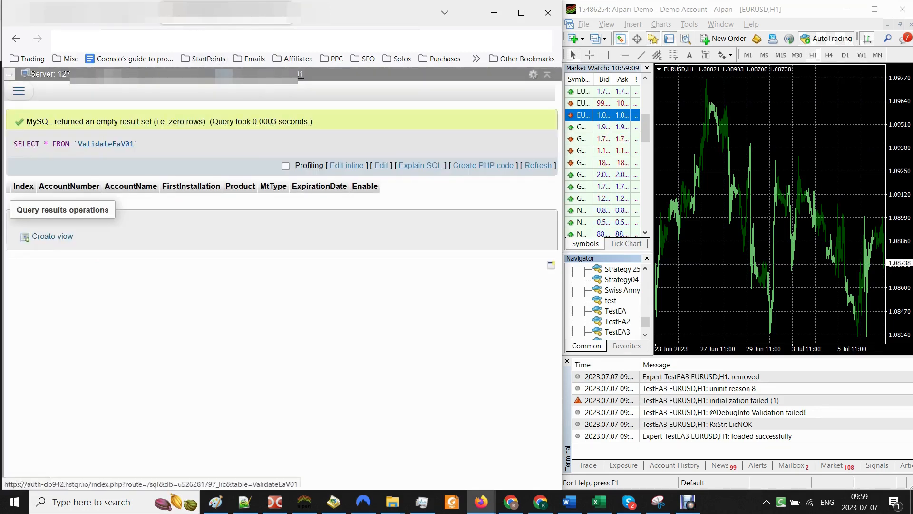
click(301, 74)
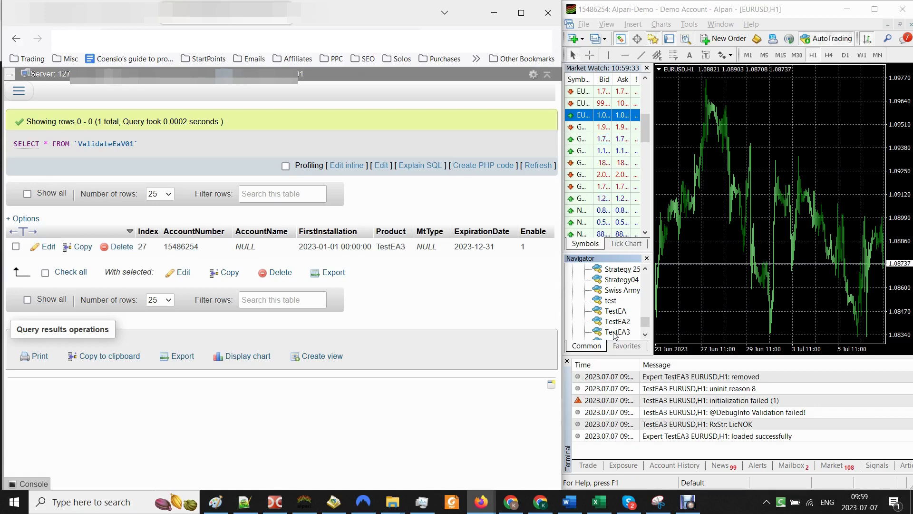
Step: Reattach TestEA3 to EURUSD with default settings and dismiss the 'Validation succeeded!' message
drag(614, 333, 704, 281)
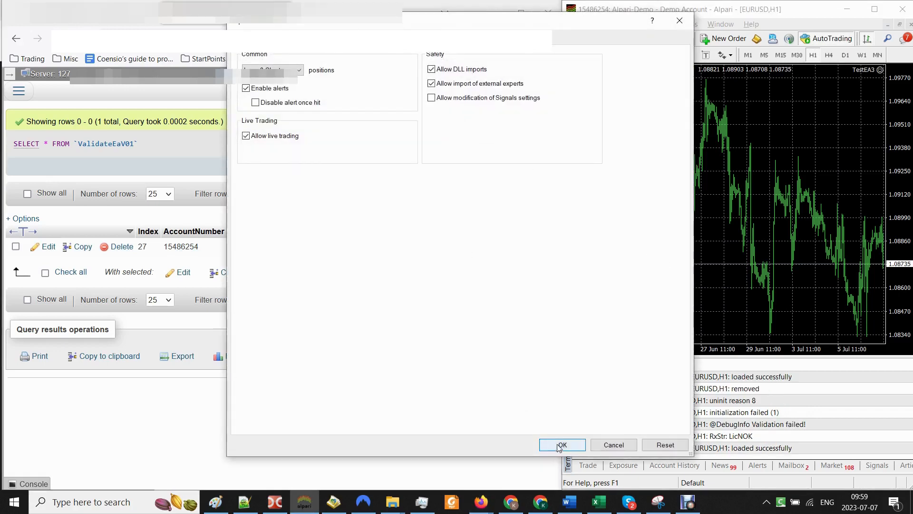
click(562, 445)
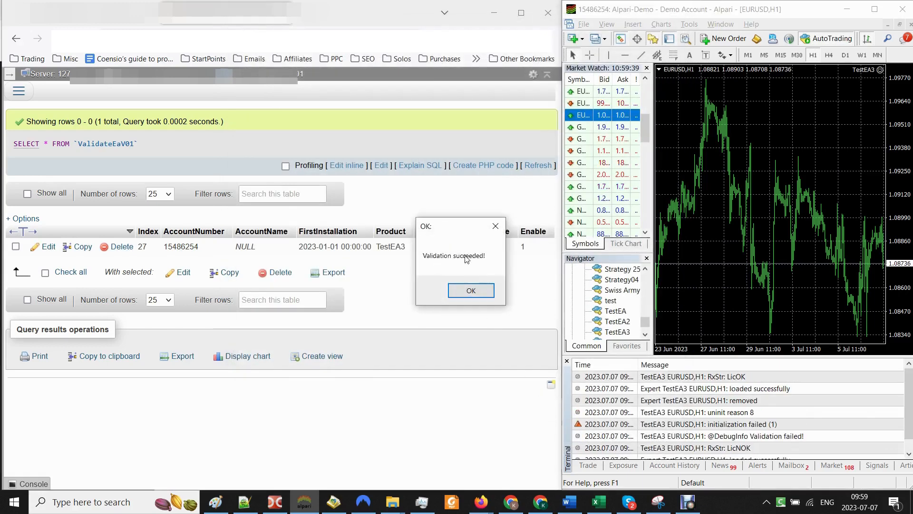
drag(454, 228, 753, 189)
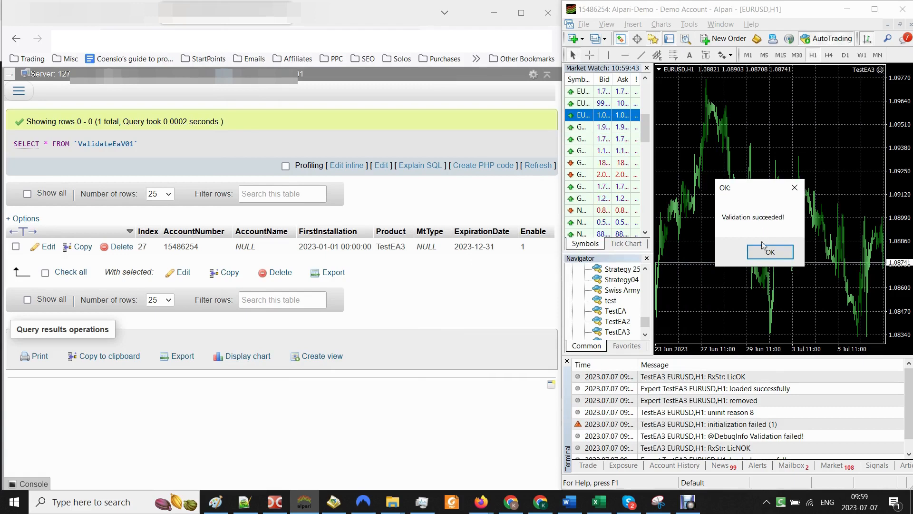
click(771, 256)
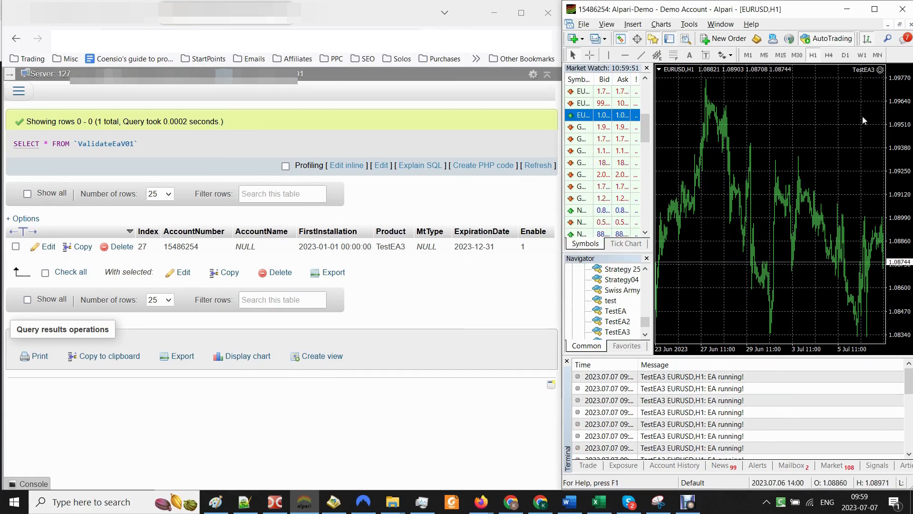
Step: Refresh ValidateEaV01 and change row 27's Enable value to 0
click(264, 83)
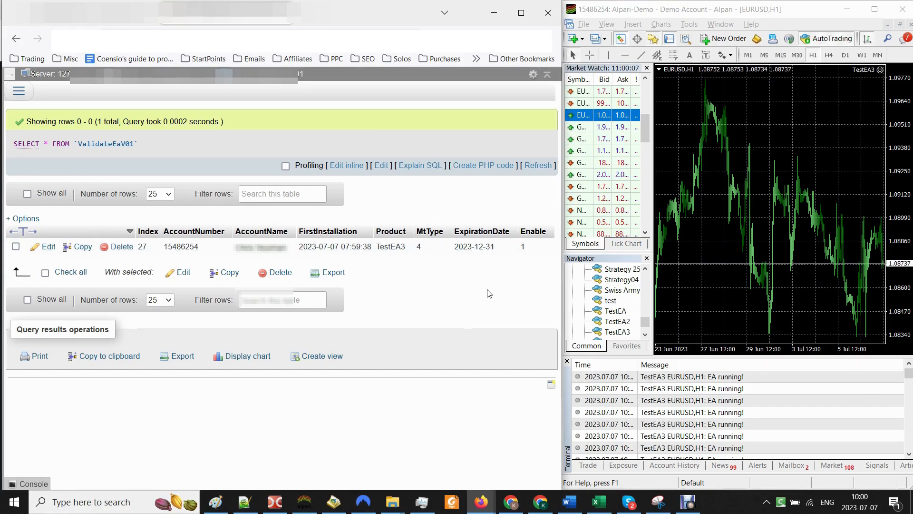
double_click(529, 250)
text(0)
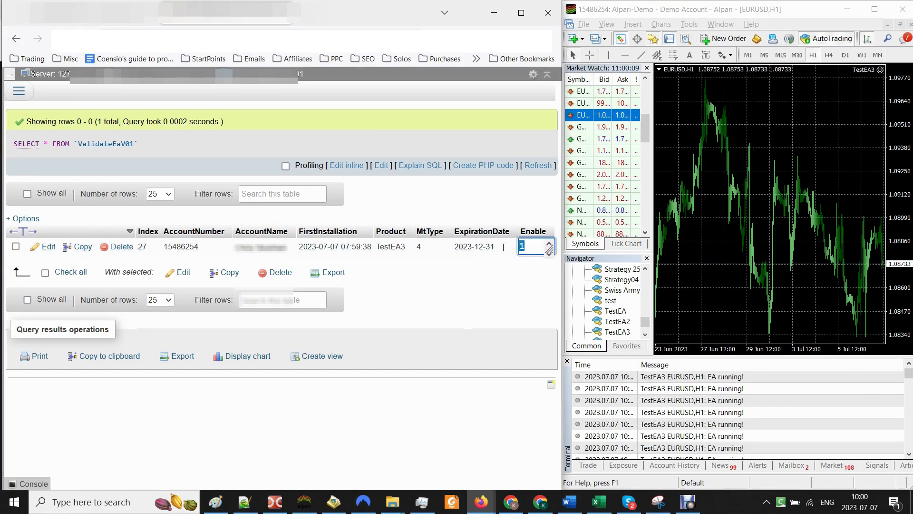
click(477, 285)
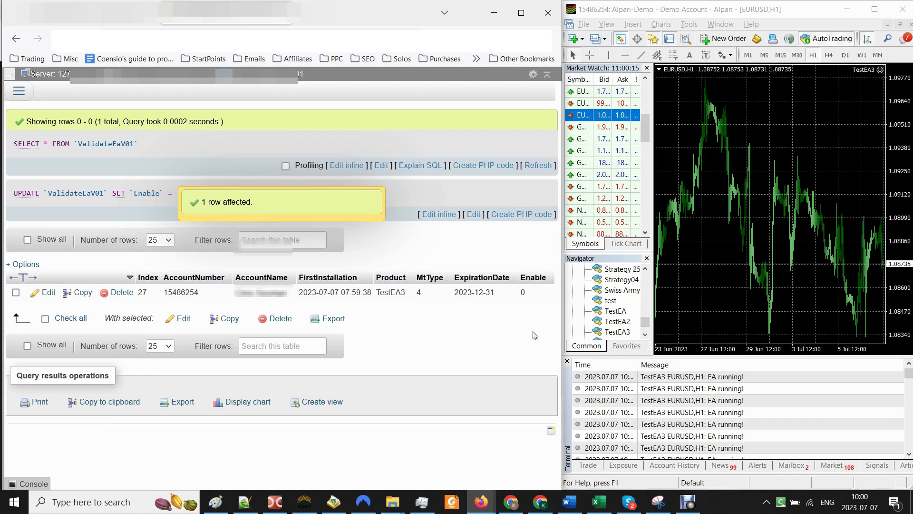
Step: Reattach TestEA3 to EURUSD, replacing the running copy, and dismiss the 'Validation failed!' error
click(617, 332)
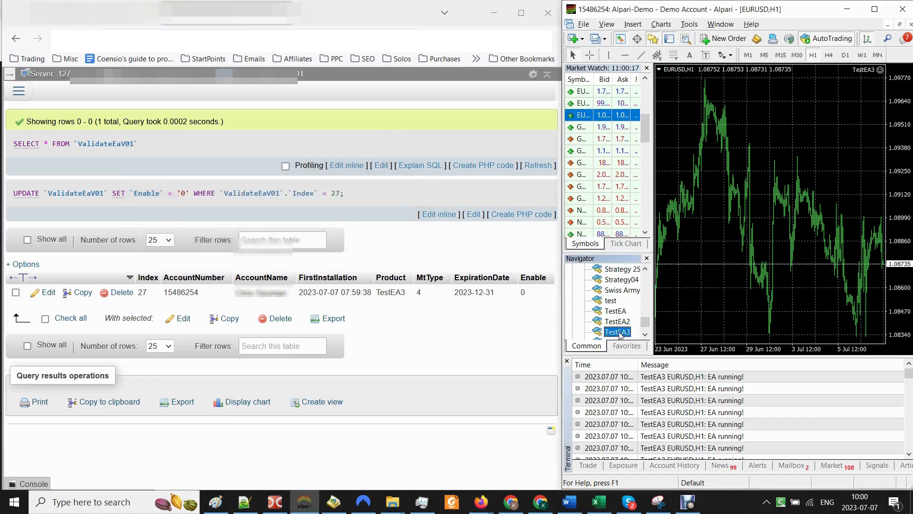
drag(615, 333, 680, 280)
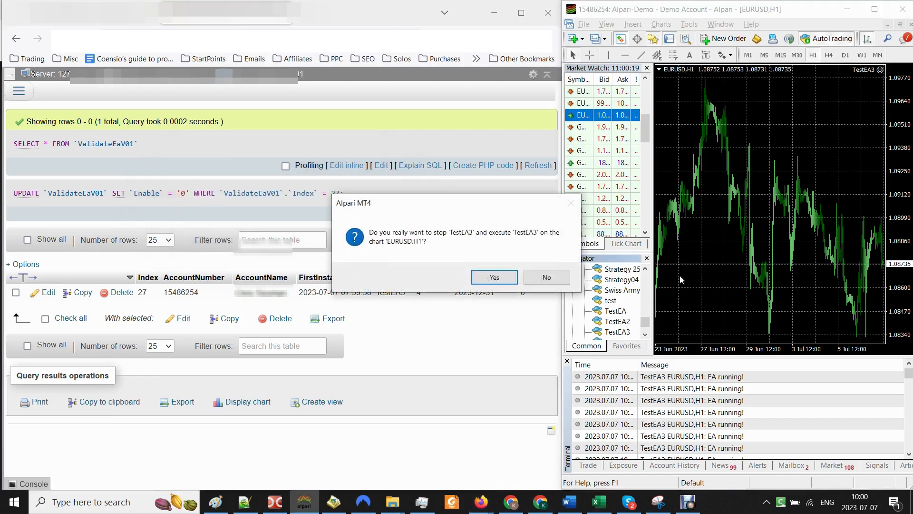
click(494, 277)
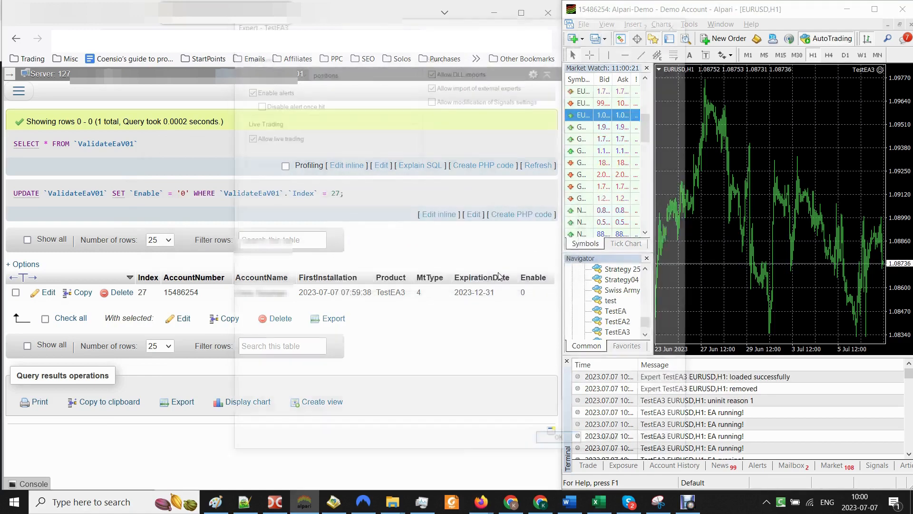
click(562, 444)
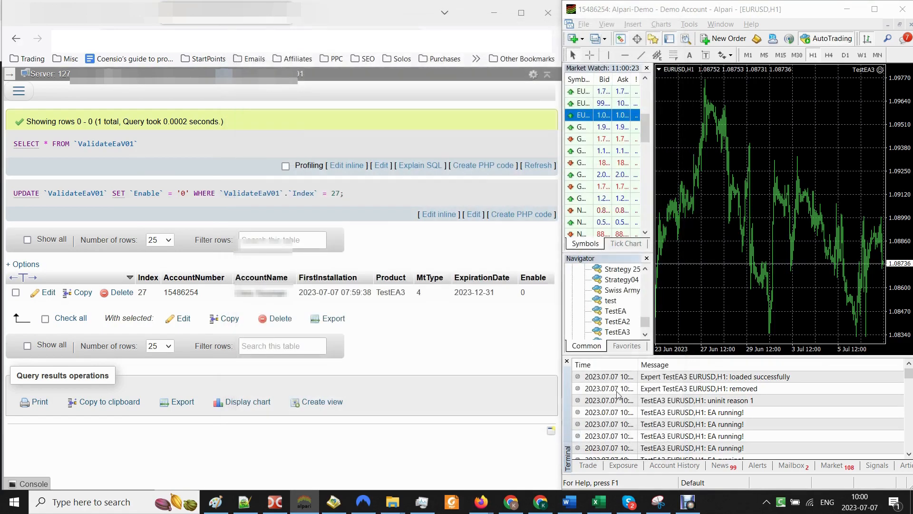
drag(451, 232, 772, 198)
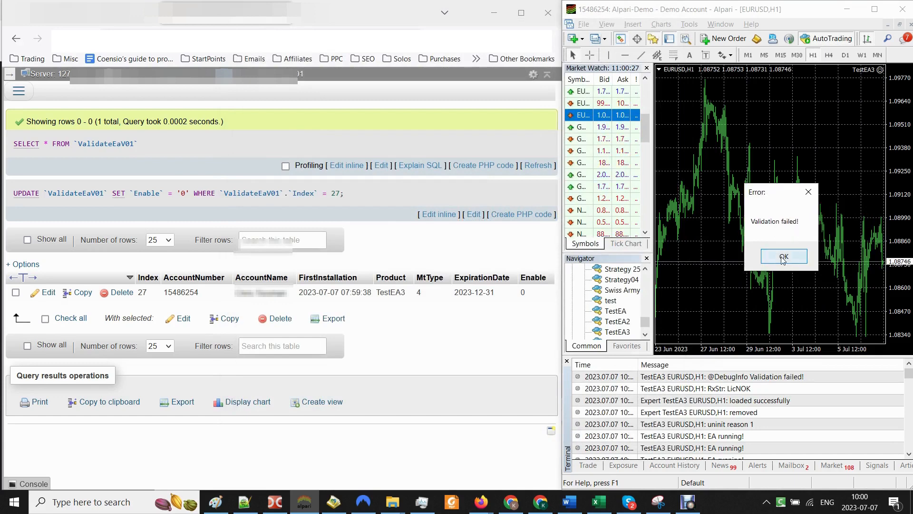
click(784, 256)
click(749, 404)
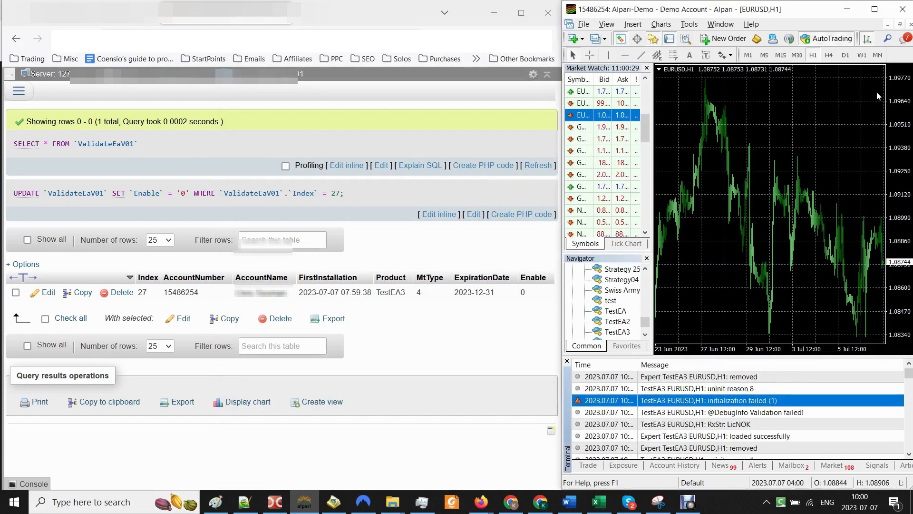
click(531, 294)
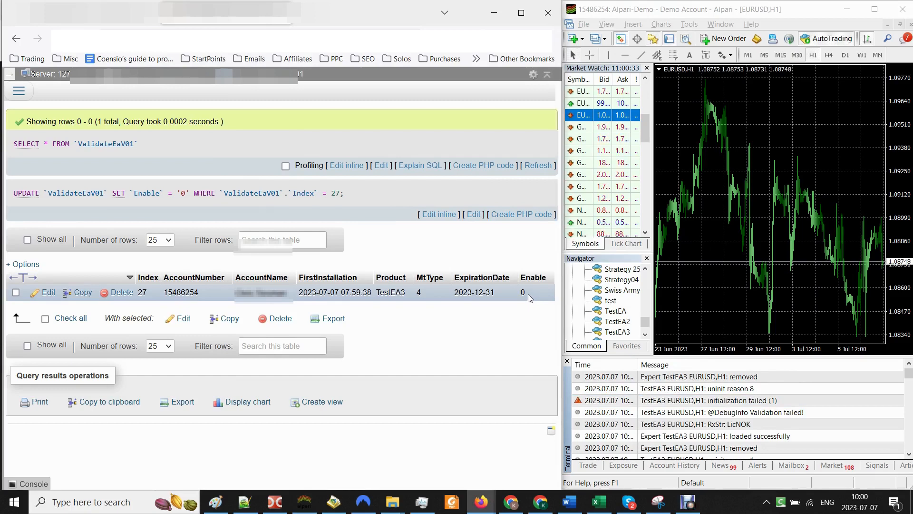
Step: Set row 27's Enable value back to 1
double_click(528, 293)
text(1)
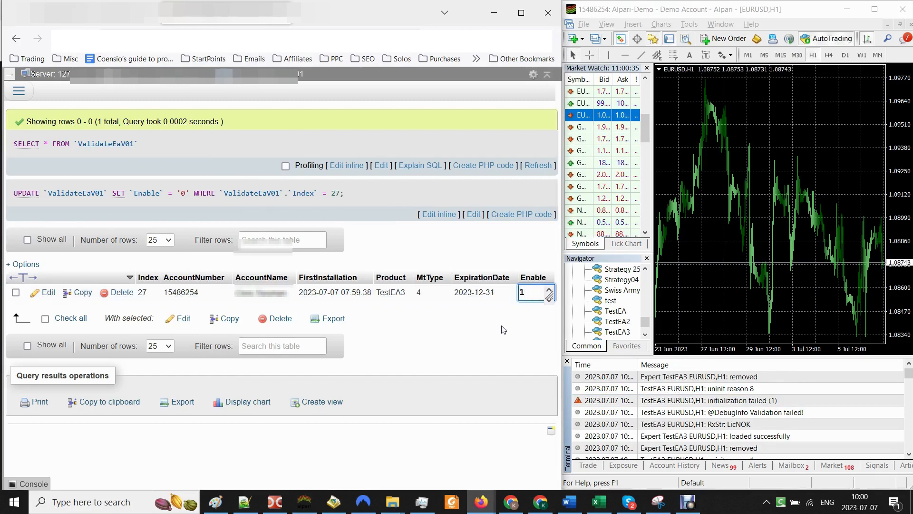
key(Return)
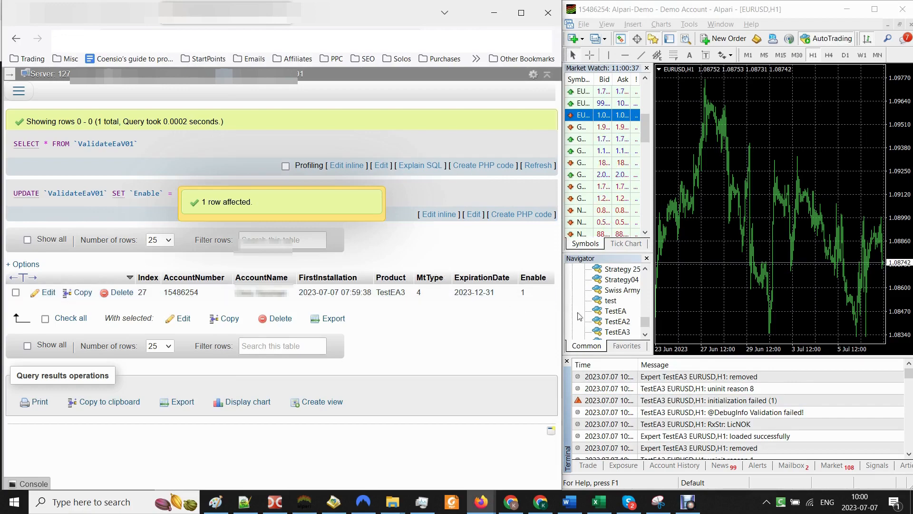
Step: Rerun TestEA3 on EURUSD and dismiss the 'Validation succeeded!' notice
double_click(620, 333)
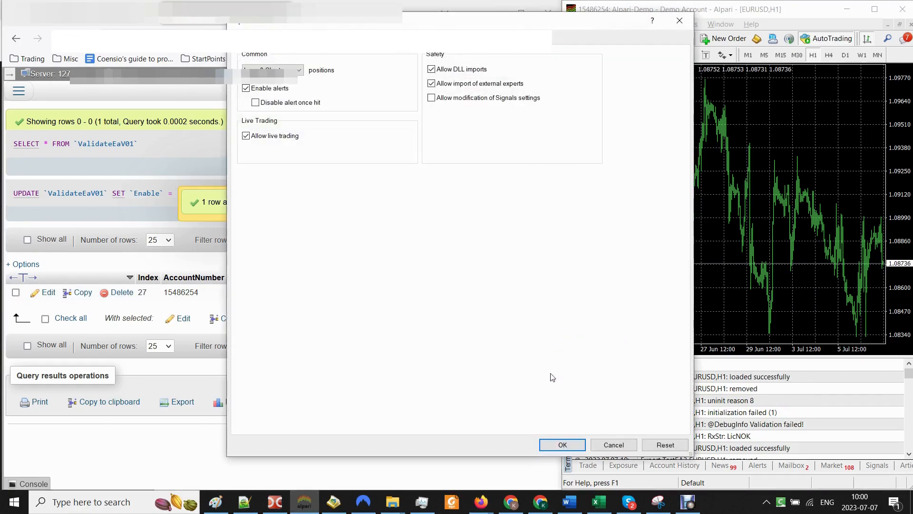
click(569, 446)
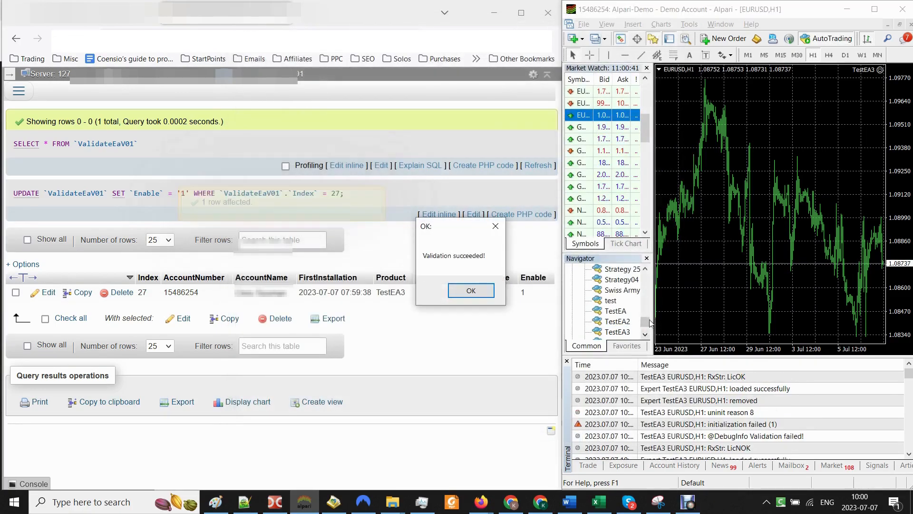
drag(455, 228, 748, 166)
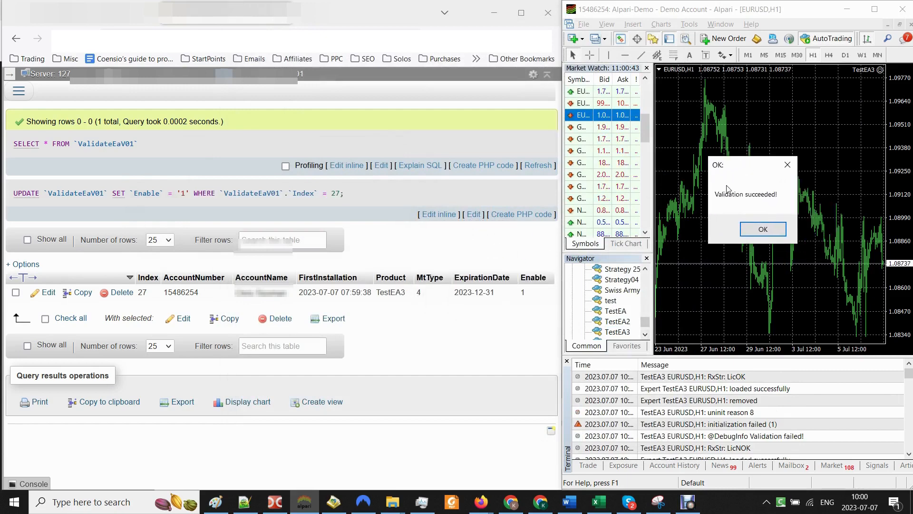
click(762, 229)
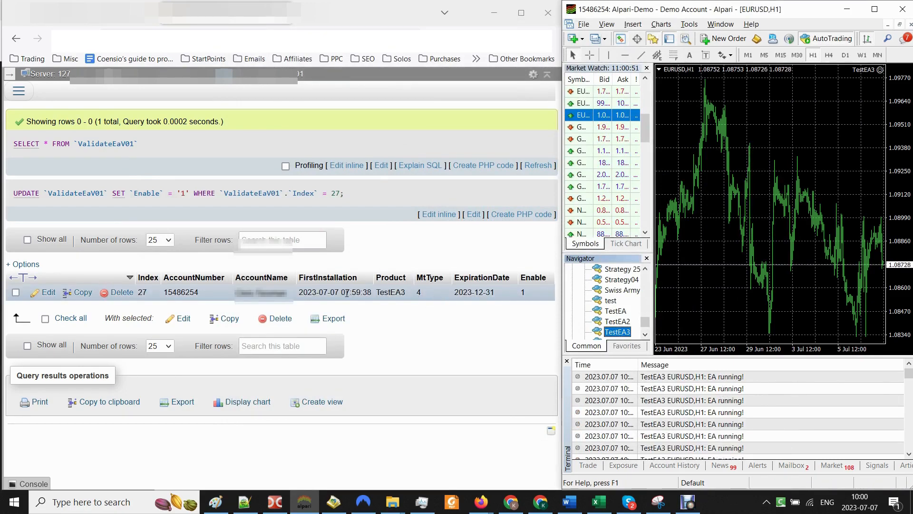
Step: Change the licence row's ExpirationDate to 2023-01-02
double_click(472, 295)
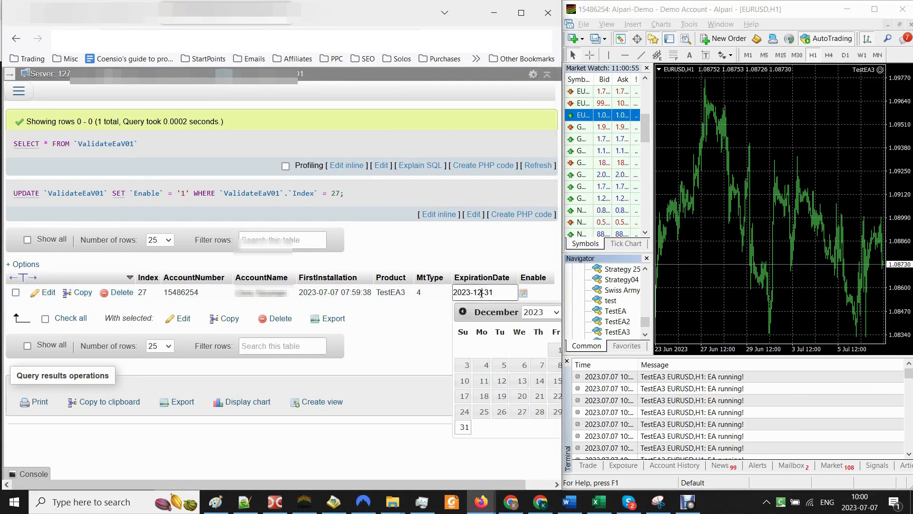
key(BackSpace)
text(01)
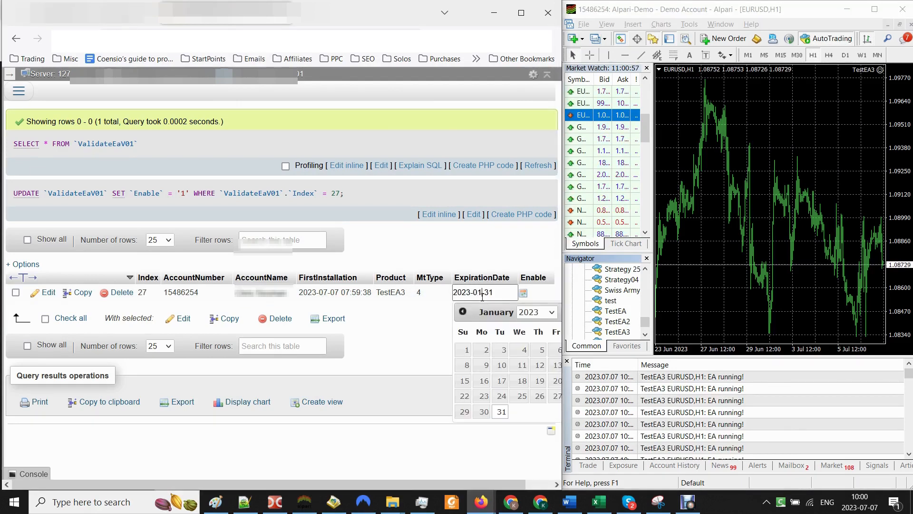
click(483, 351)
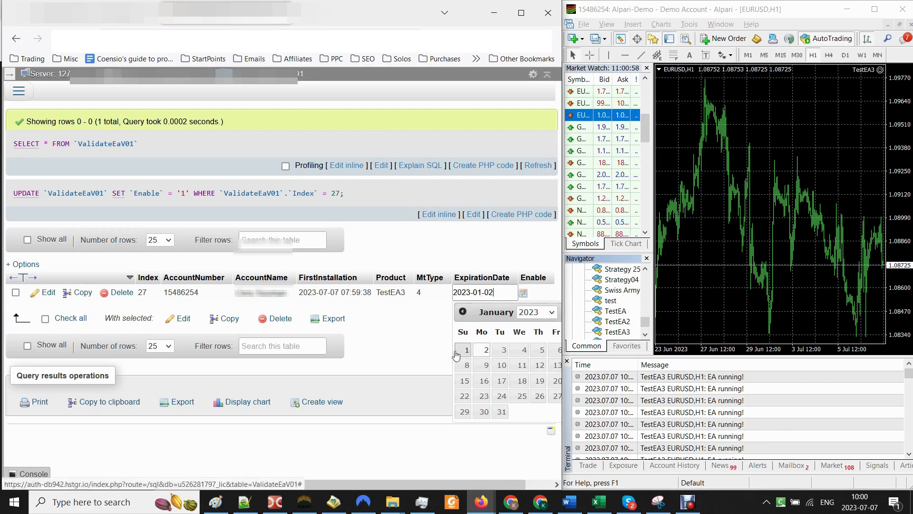
click(428, 339)
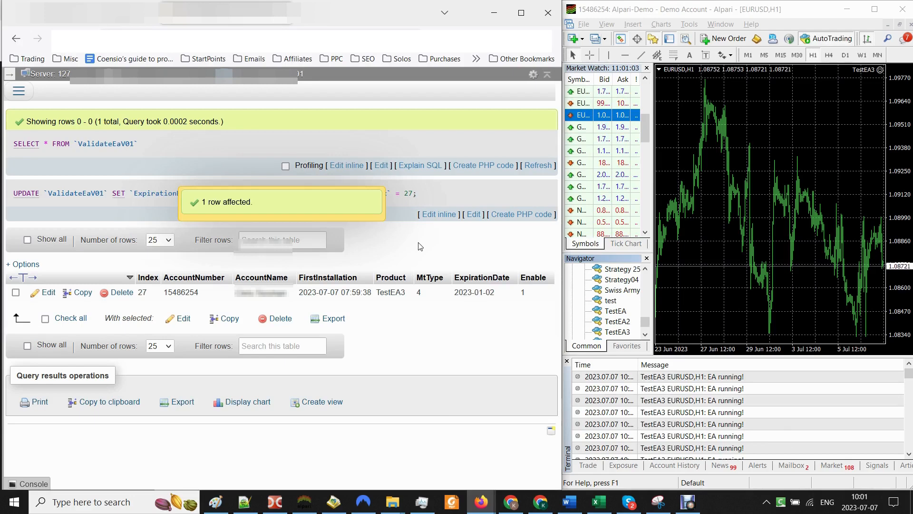
Step: Reattach TestEA3 to EURUSD, replacing the running copy, and dismiss the 'Validation failed' error
click(613, 333)
drag(732, 293, 733, 293)
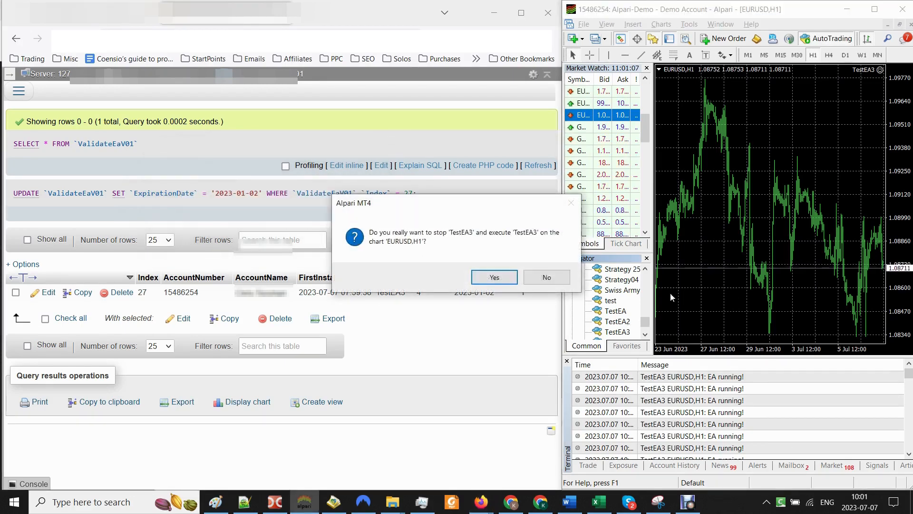
click(495, 278)
click(560, 445)
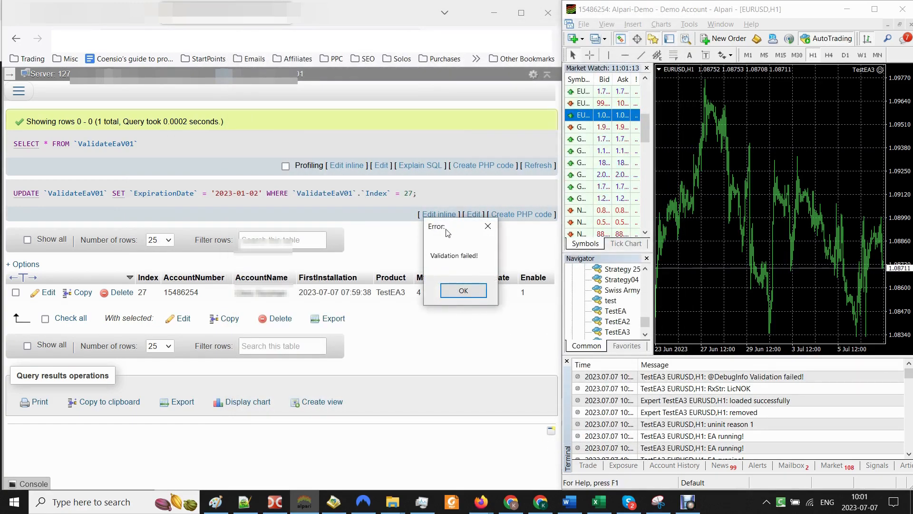
drag(455, 226, 789, 202)
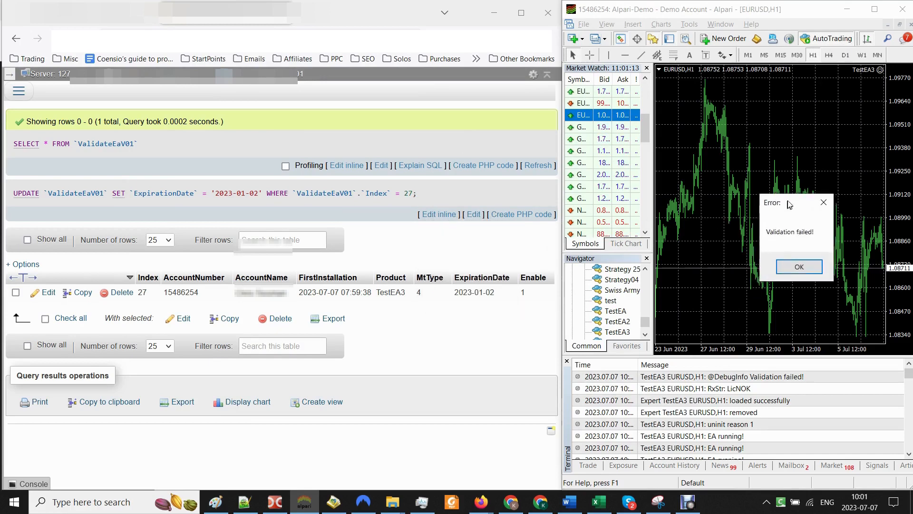
click(790, 272)
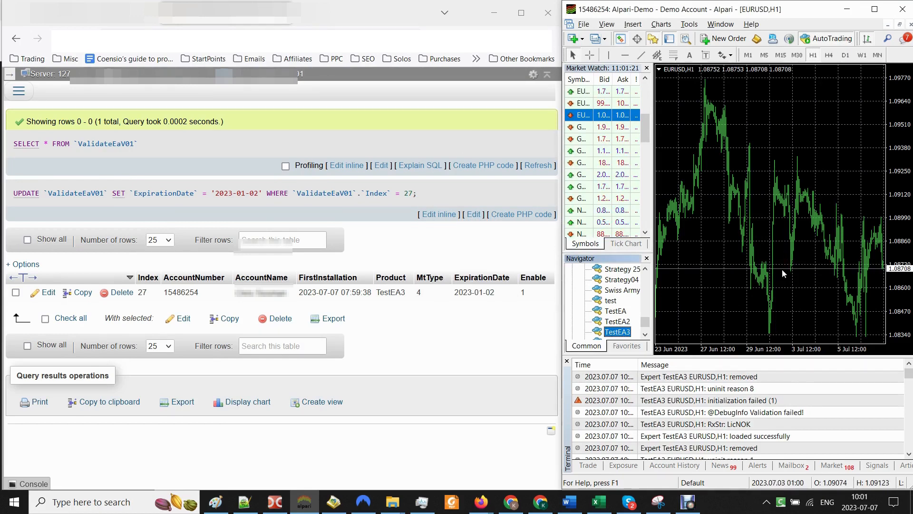
Step: Change the licence row's ExpirationDate to 2023-12-01
double_click(480, 293)
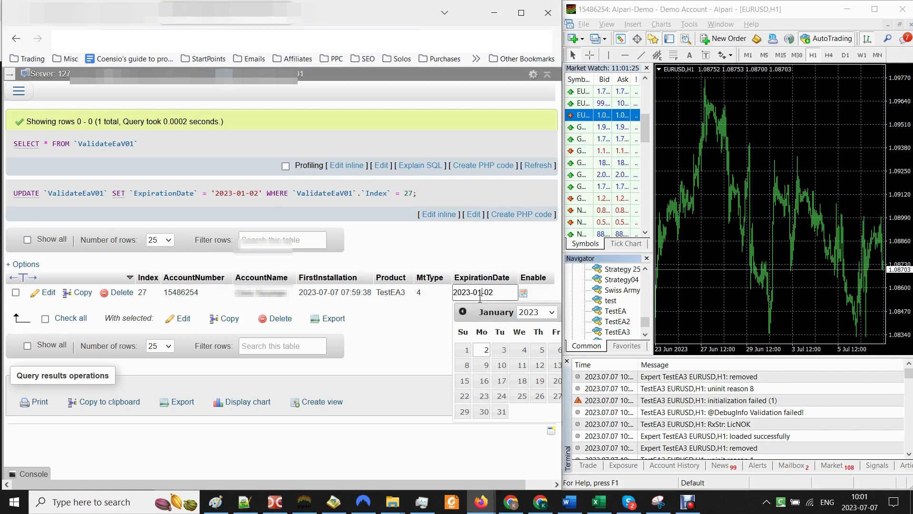
key(BackSpace)
key(BackSpace)
text(12)
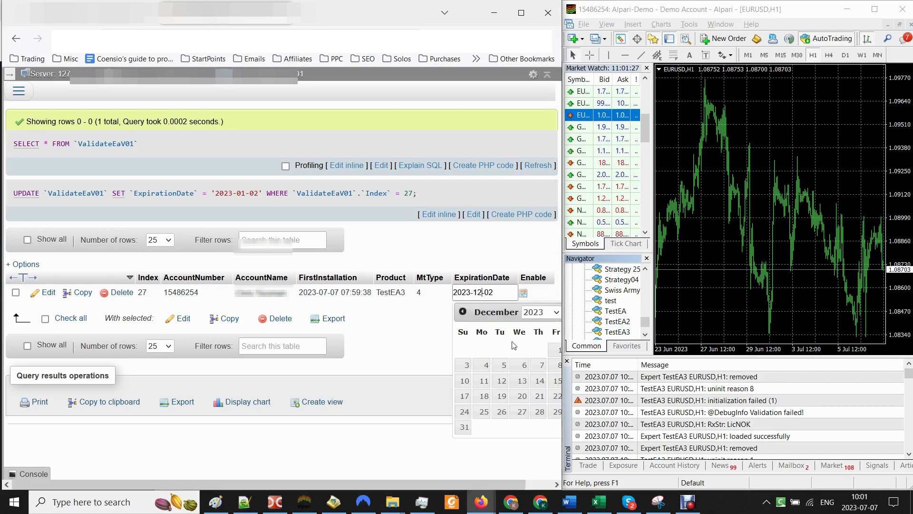
key(BackSpace)
text(1)
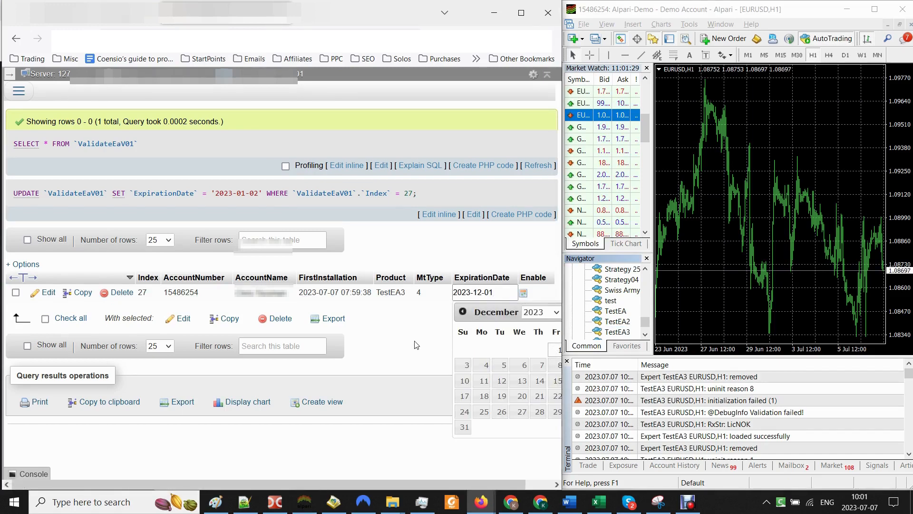
key(Return)
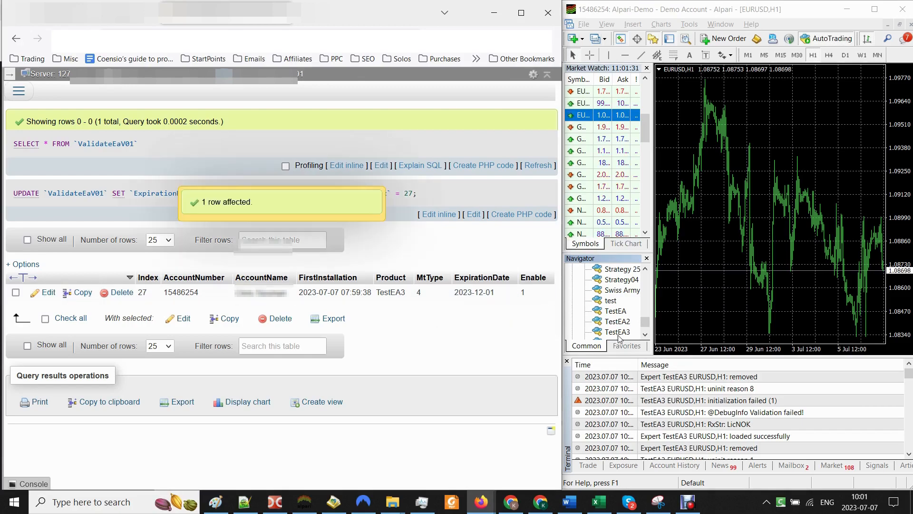
Step: Rerun TestEA3 on EURUSD and dismiss the 'Validation succeeded!' message
double_click(616, 332)
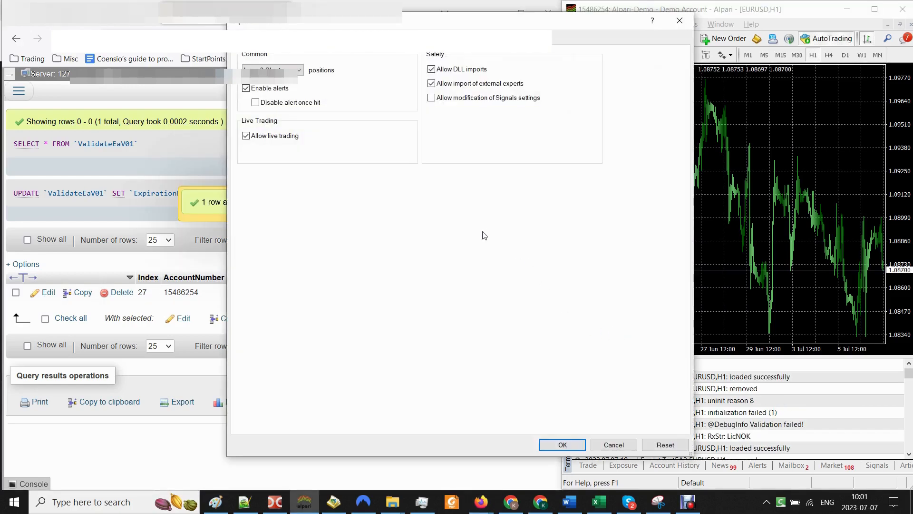
click(549, 441)
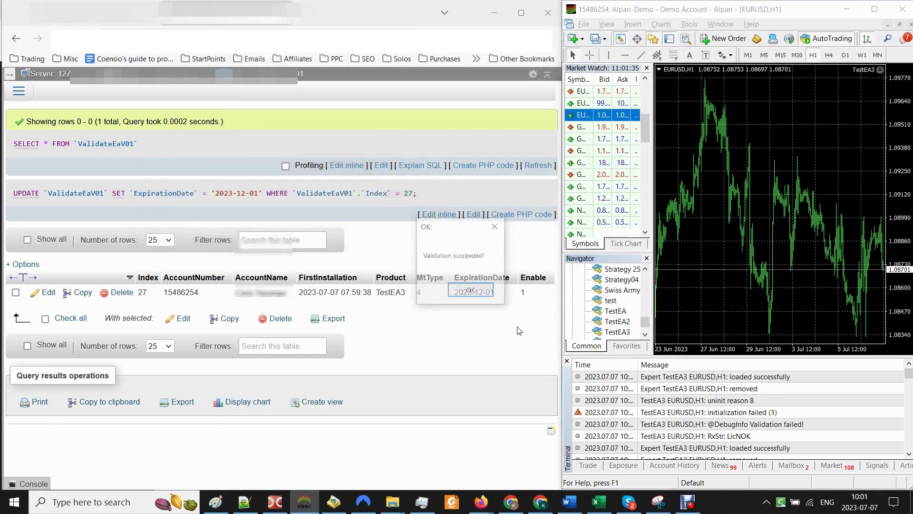
drag(456, 233, 742, 198)
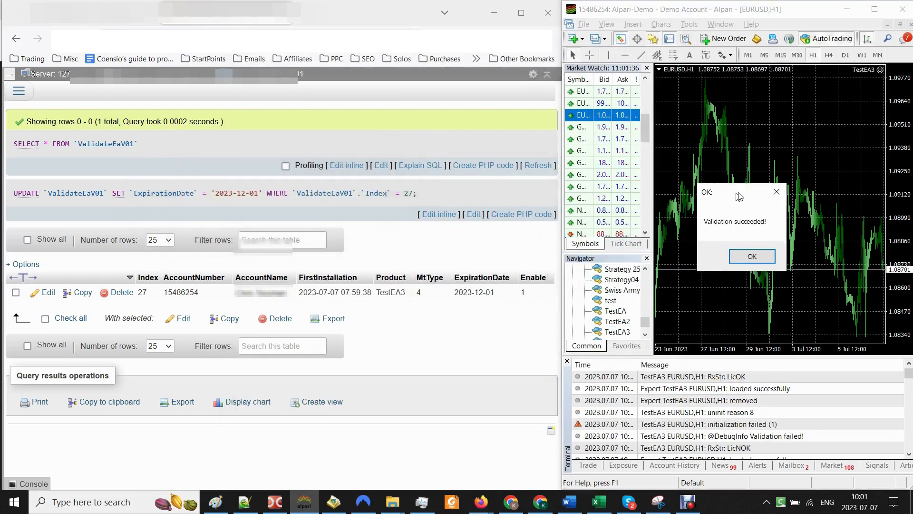
click(750, 260)
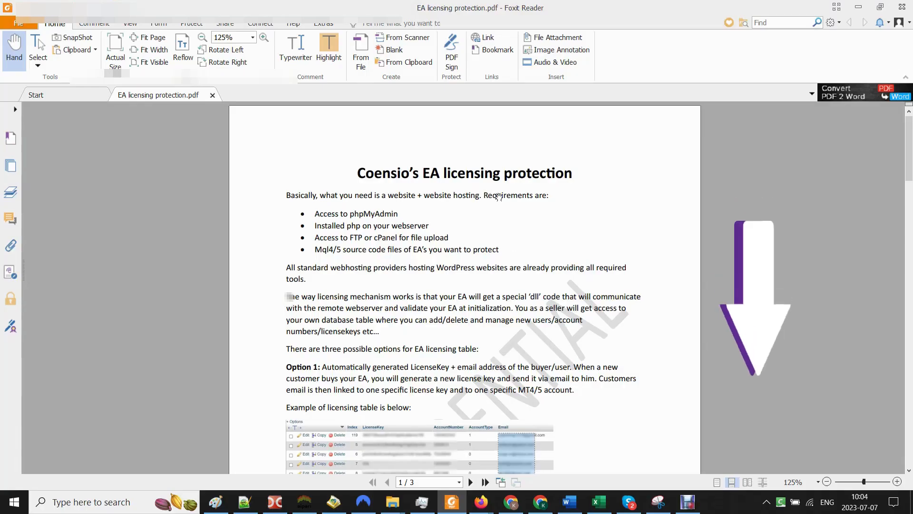
Step: Scroll through the three pages of EA licensing protection.pdf and back to page 1
scroll(584, 204, down, 10)
scroll(584, 204, down, 20)
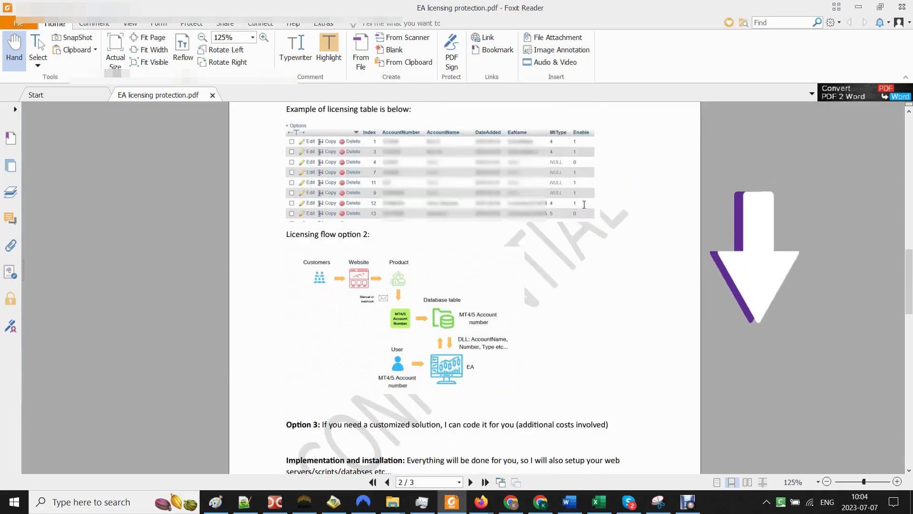
scroll(584, 204, up, 20)
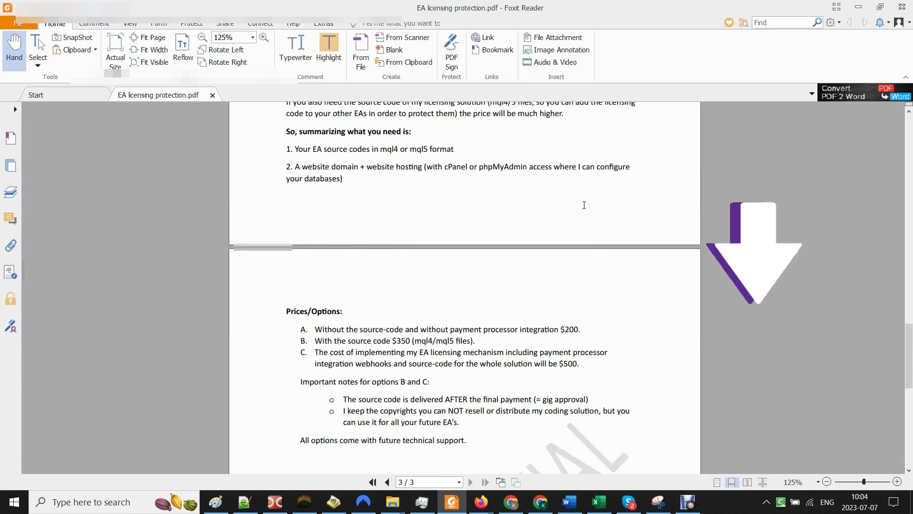
scroll(584, 205, up, 5)
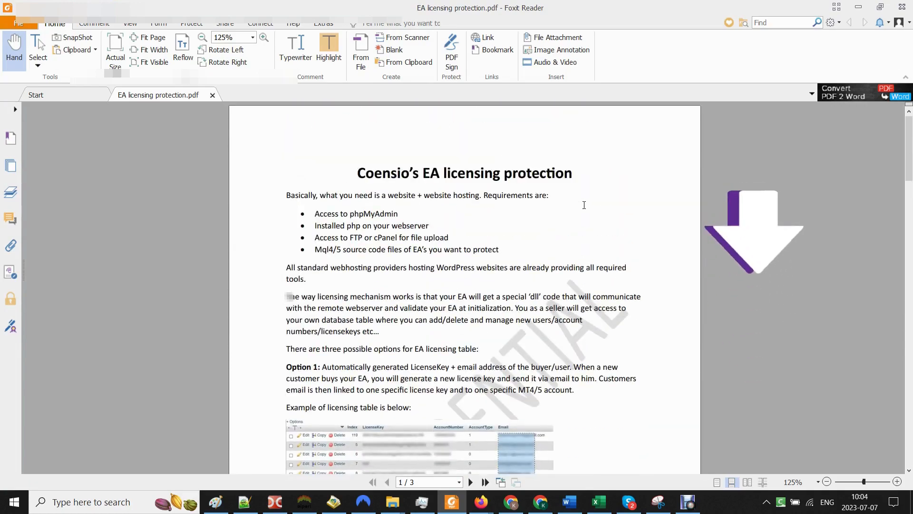
scroll(584, 205, down, 12)
scroll(584, 204, up, 10)
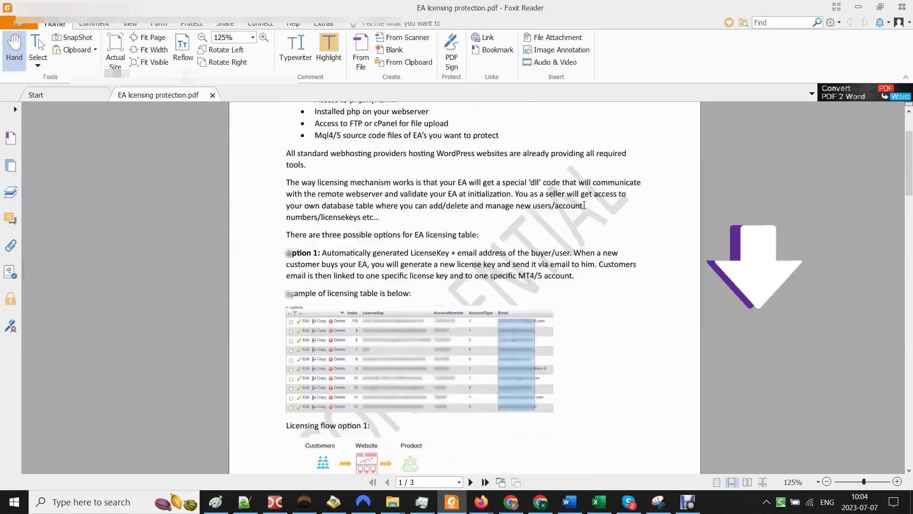